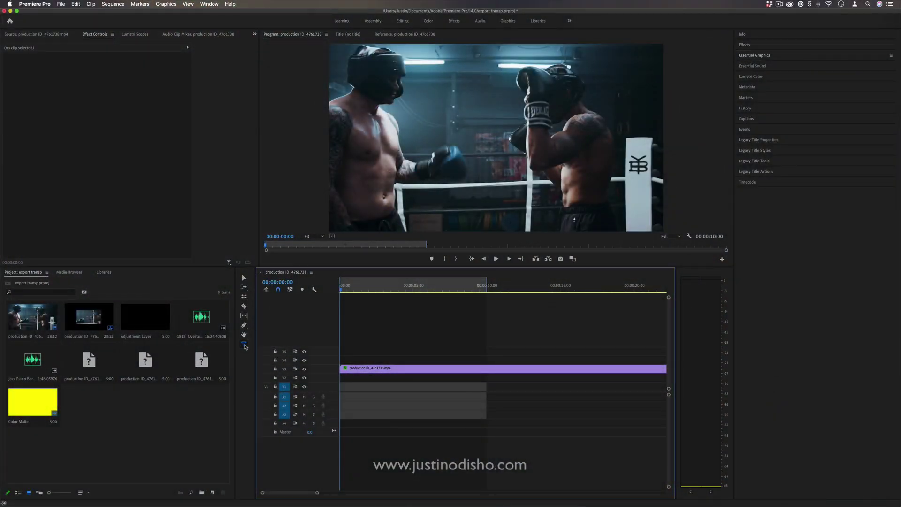
Add the title text FIGHT NIGHT over the boxing footage at the start of the sequence using the Type tool
left_click(245, 345)
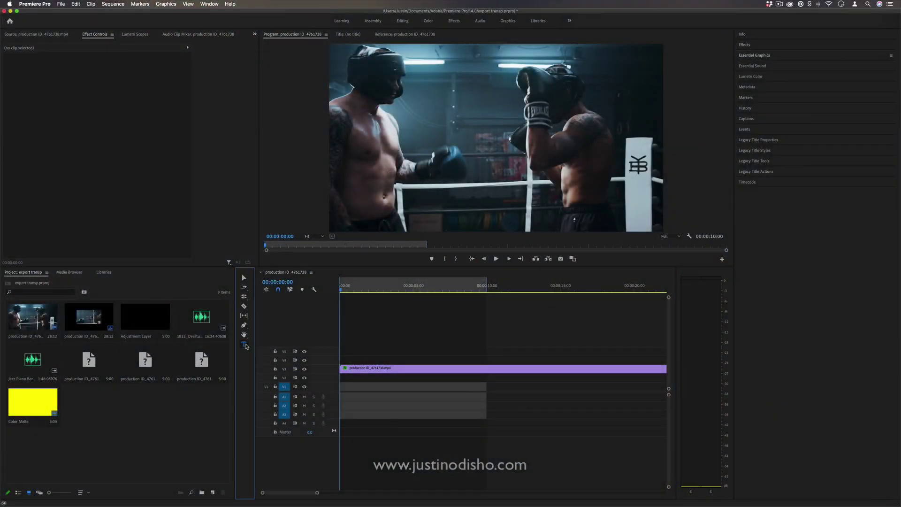
left_click(295, 33)
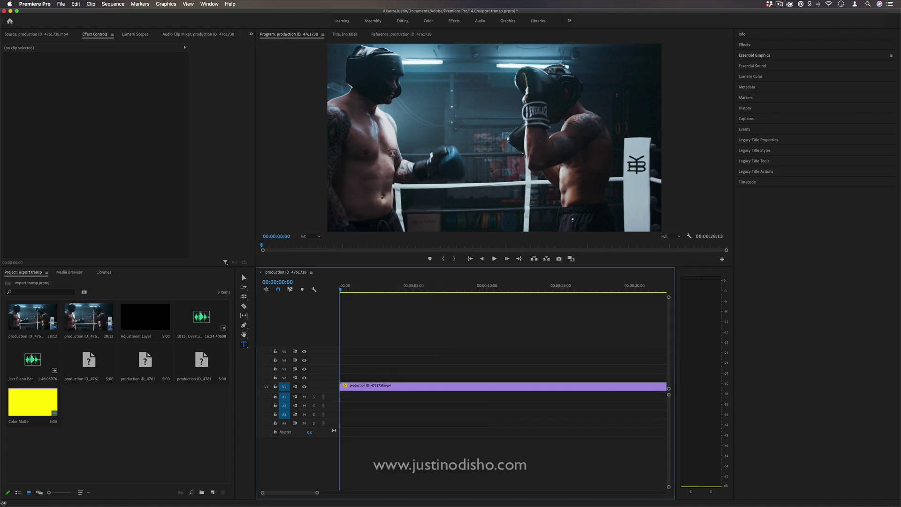
left_click(389, 149)
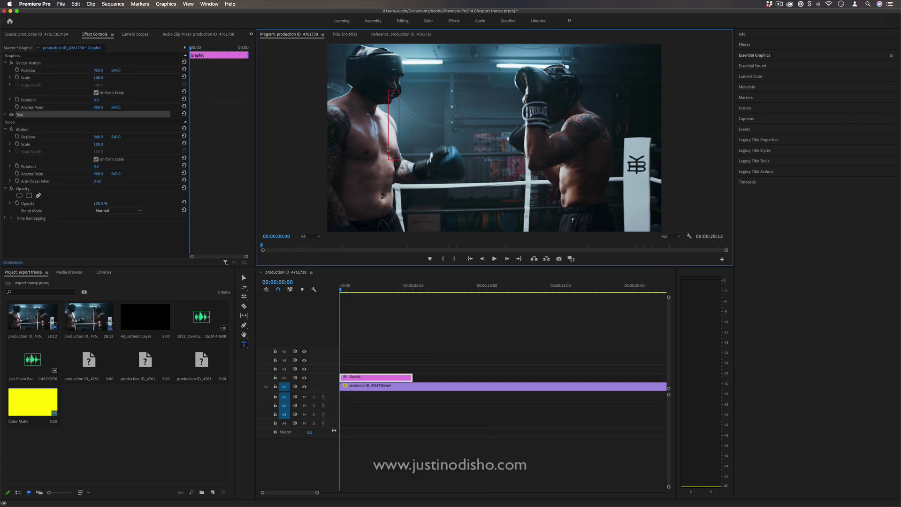
type("G")
key("BackSpace")
type("FIGHT NIGHT")
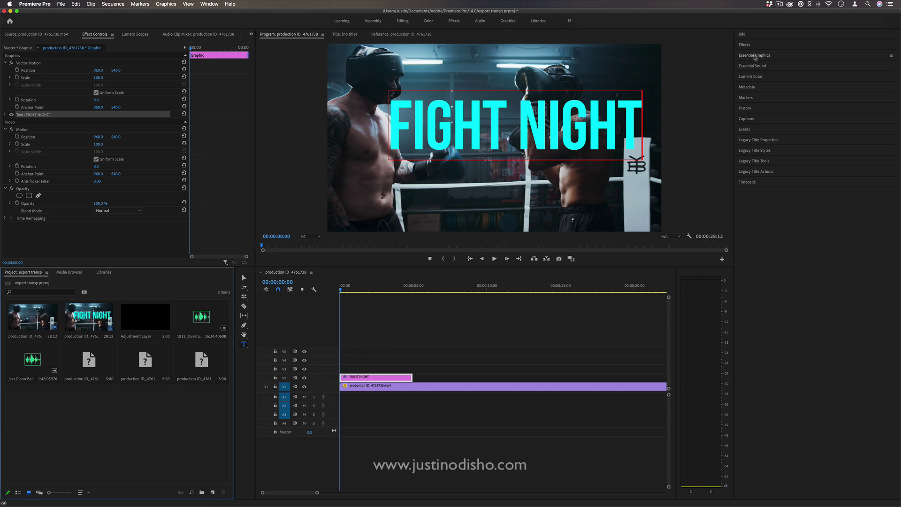
Change the fill color of the FIGHT NIGHT text to white
left_click(762, 56)
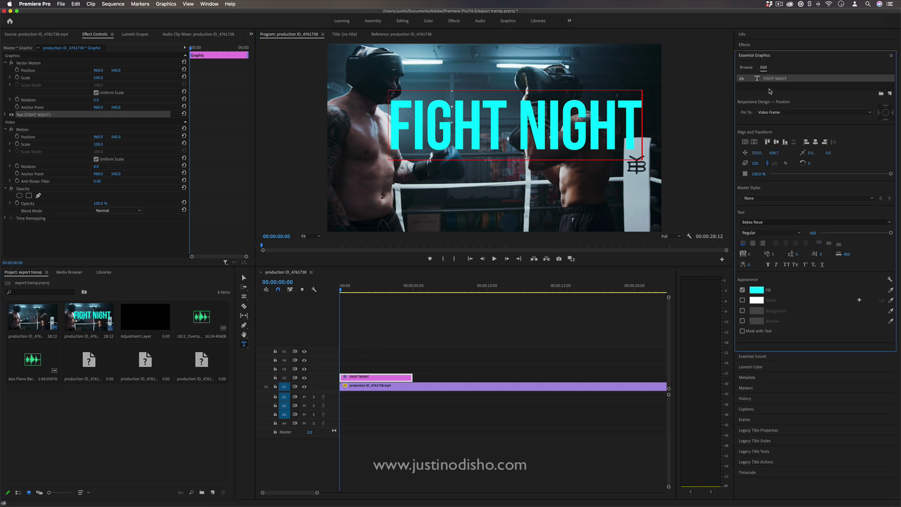
left_click_drag(637, 122, 388, 125)
left_click(757, 290)
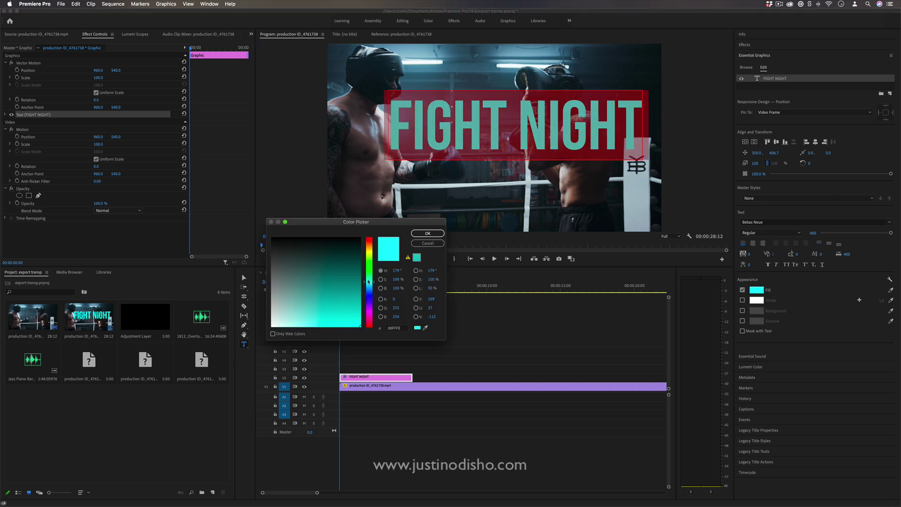
left_click_drag(368, 280, 374, 256)
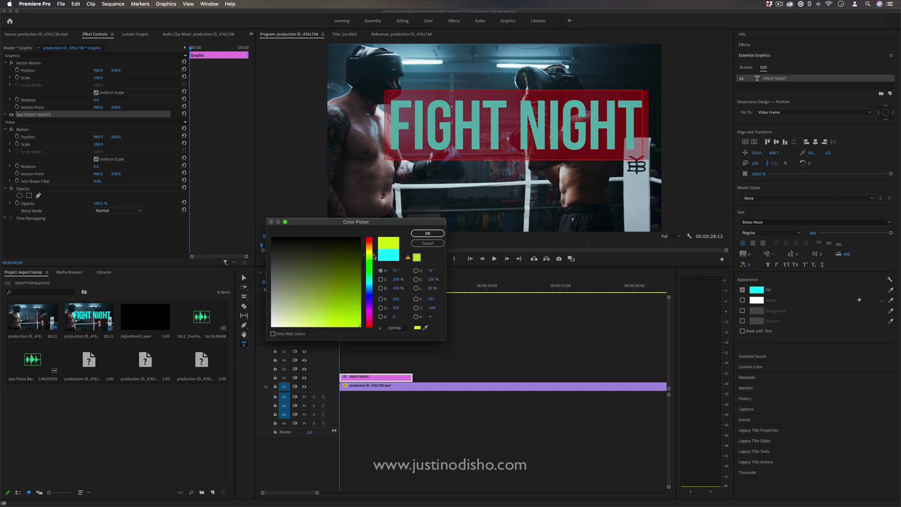
left_click(428, 234)
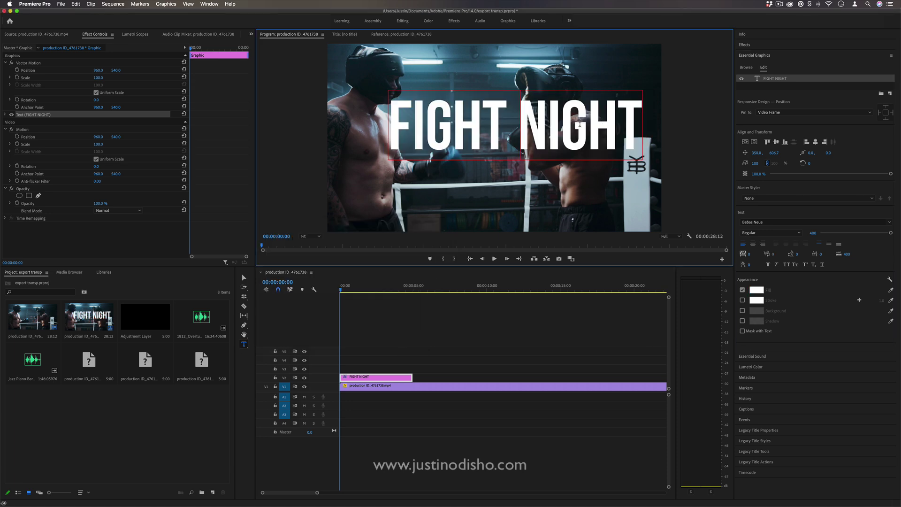
Scale the FIGHT NIGHT text up to about 122% and center it vertically and horizontally in the frame
left_click(776, 142)
left_click(815, 142)
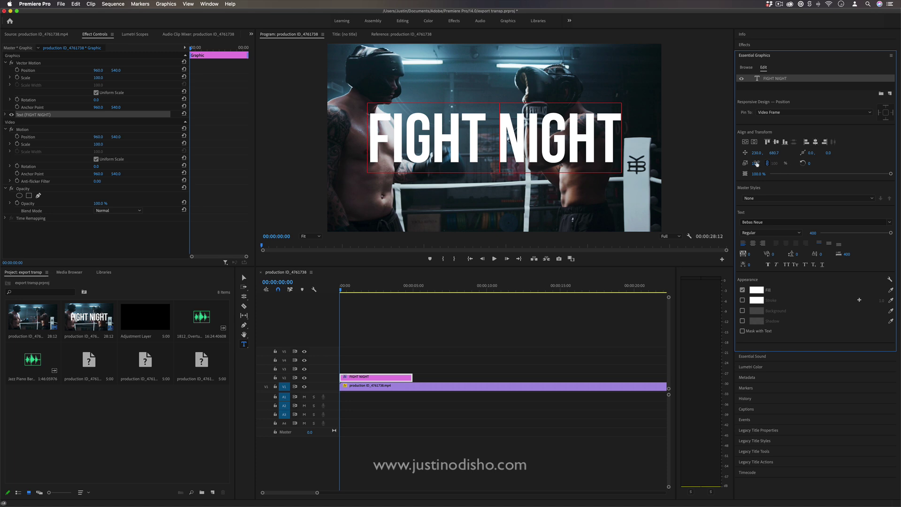
left_click_drag(756, 163, 770, 164)
left_click(775, 141)
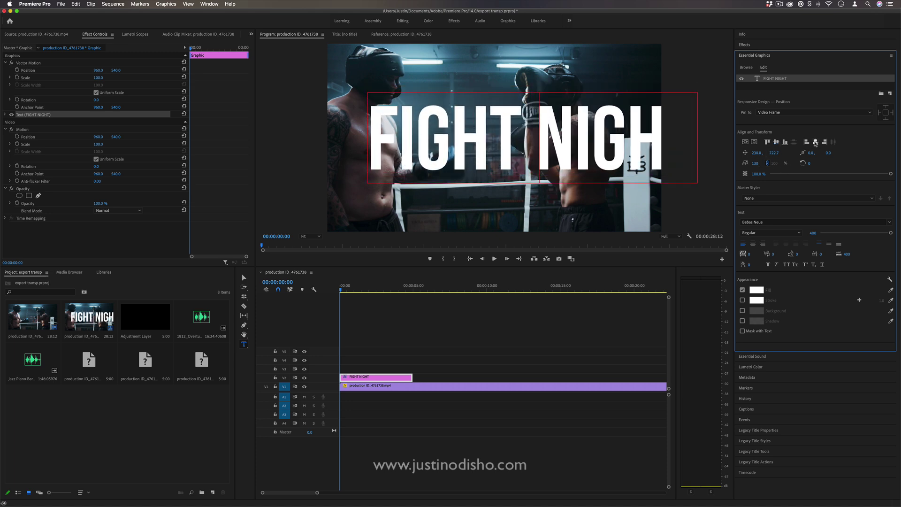
left_click(815, 142)
left_click_drag(756, 164, 759, 162)
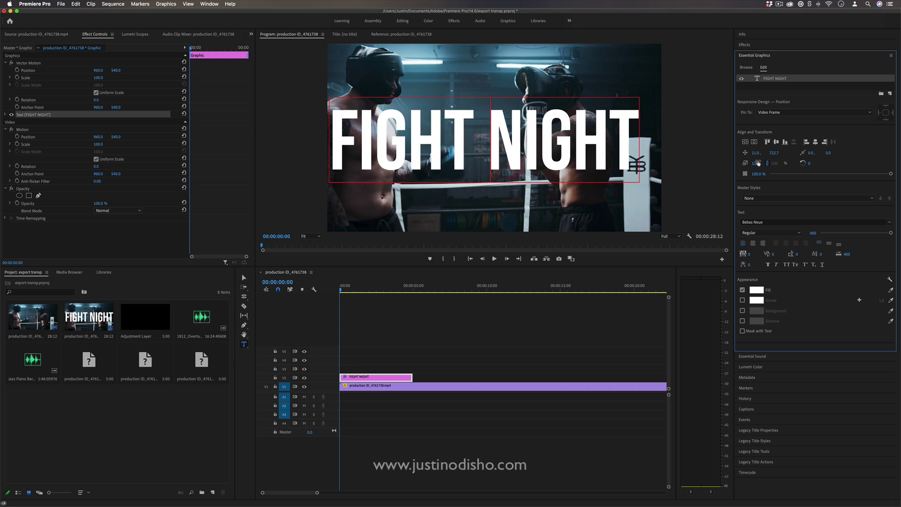
left_click(775, 142)
left_click(816, 142)
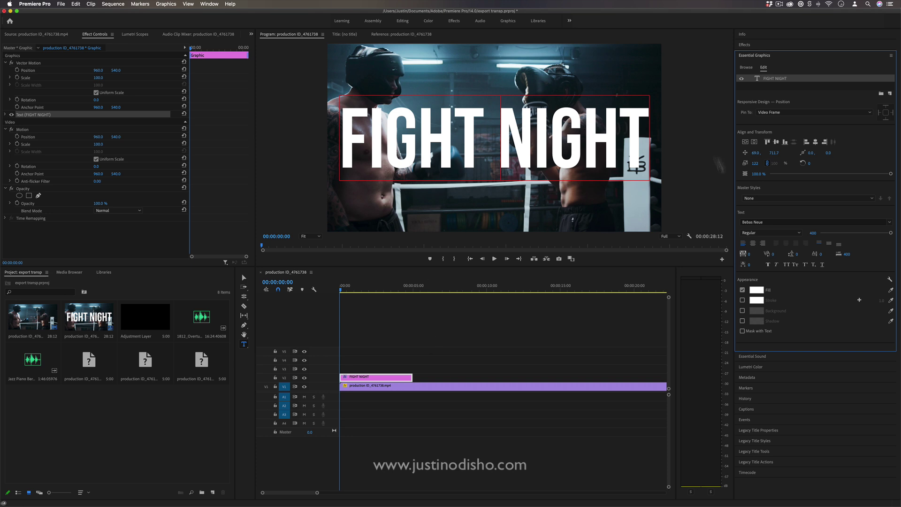
Find the Track Matte Key video effect and apply it to the boxing clip on track V1
left_click(420, 408)
left_click(416, 389)
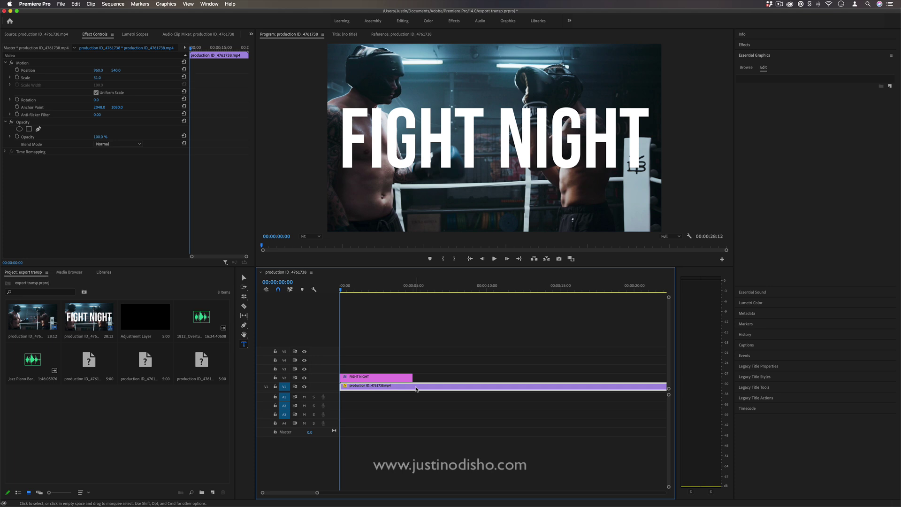
left_click(751, 46)
left_click(762, 55)
type("track matt")
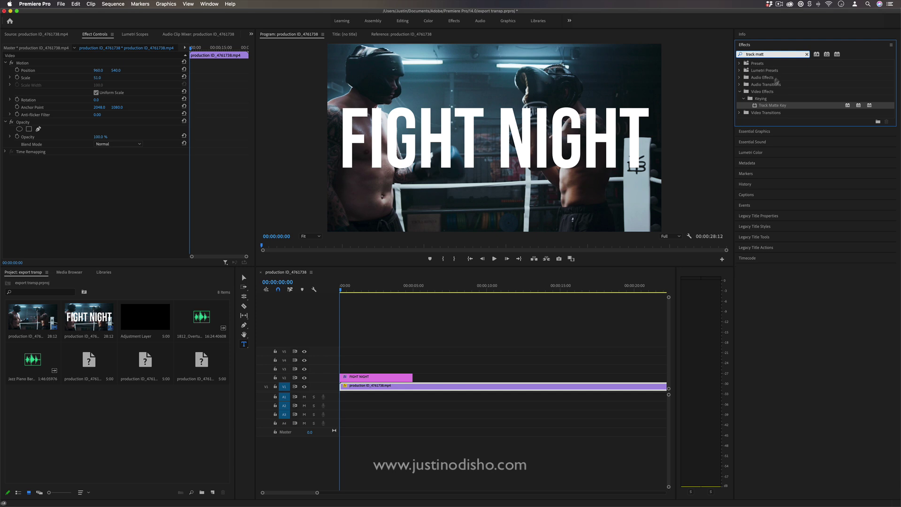
left_click(775, 107)
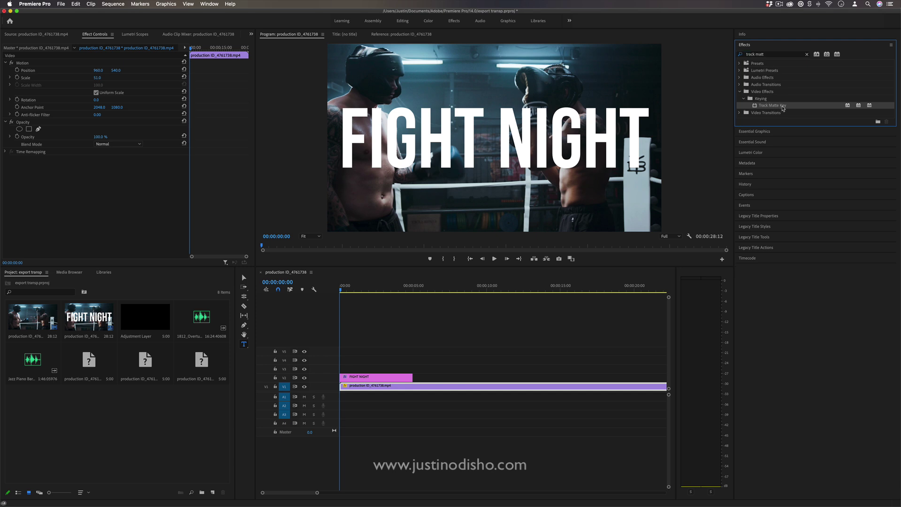
left_click_drag(783, 108, 367, 389)
left_click(73, 174)
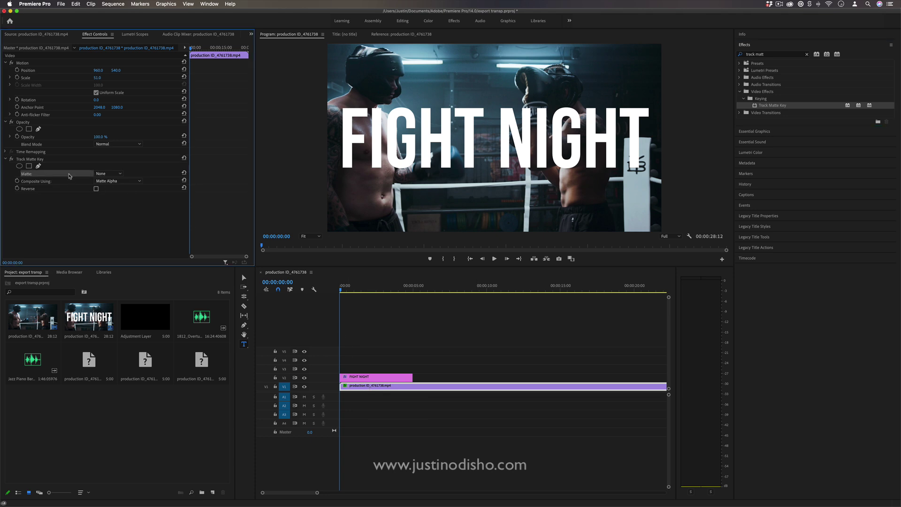
left_click(99, 173)
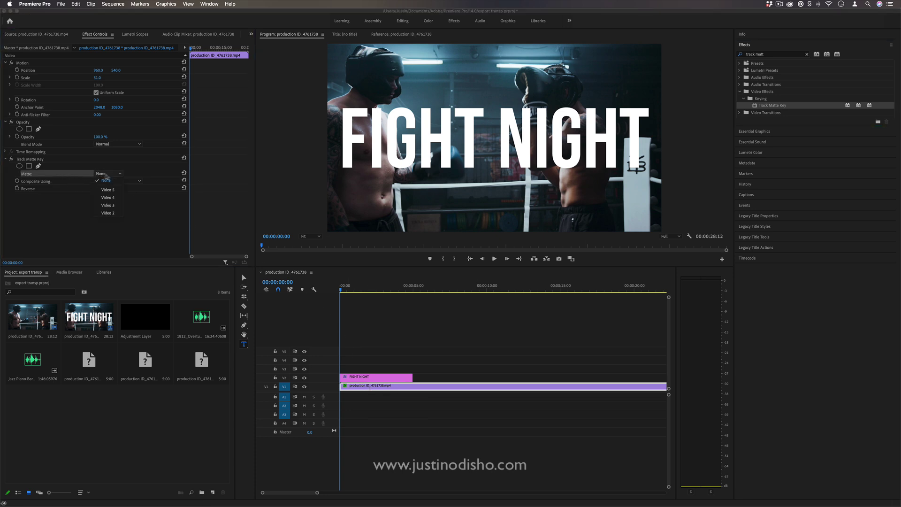
left_click(106, 179)
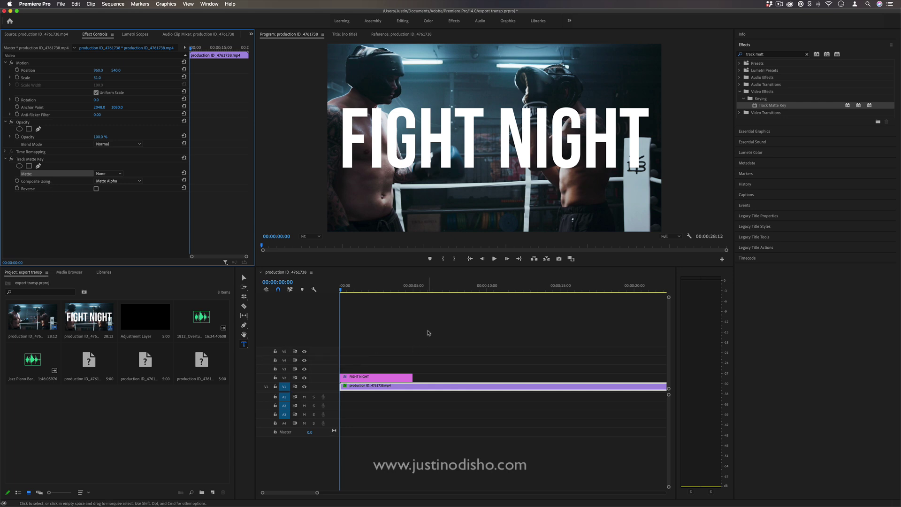
Move the title and the boxing clip up one track each, and set the clip's Track Matte Key matte to Video 3
left_click_drag(414, 341, 370, 362)
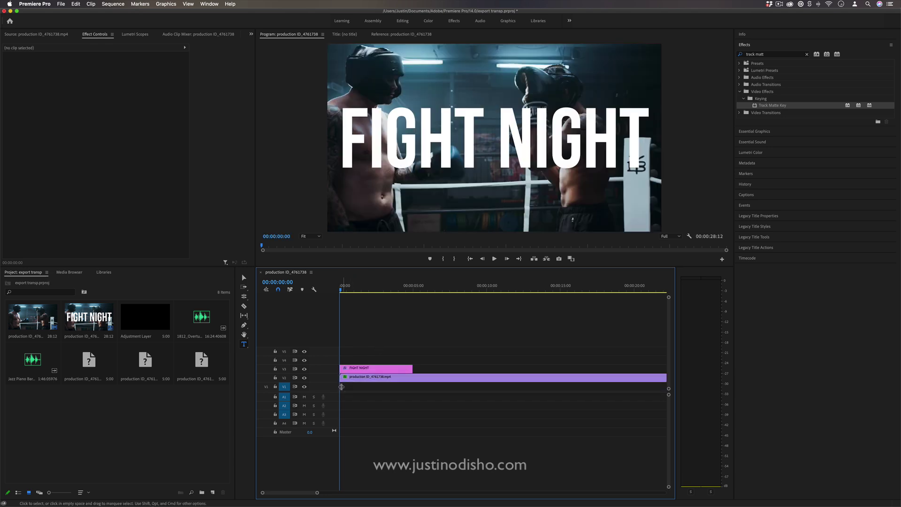
left_click(380, 378)
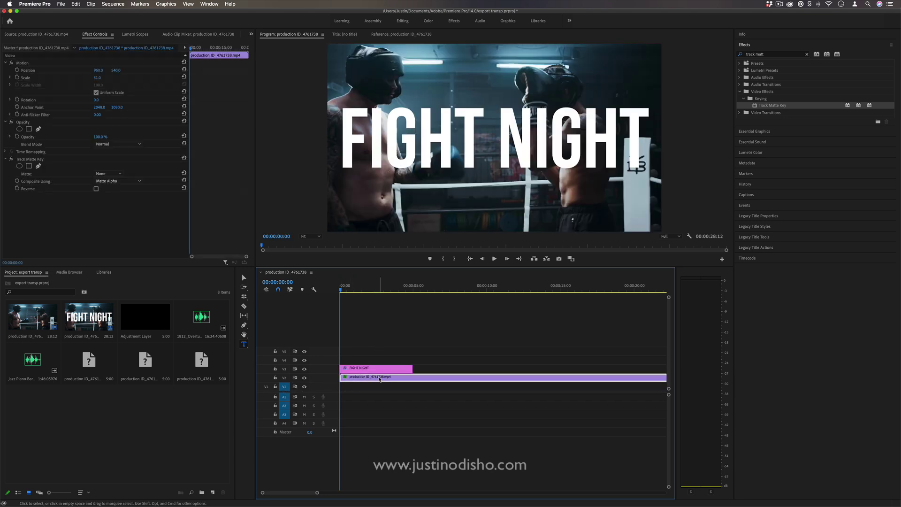
left_click(371, 370)
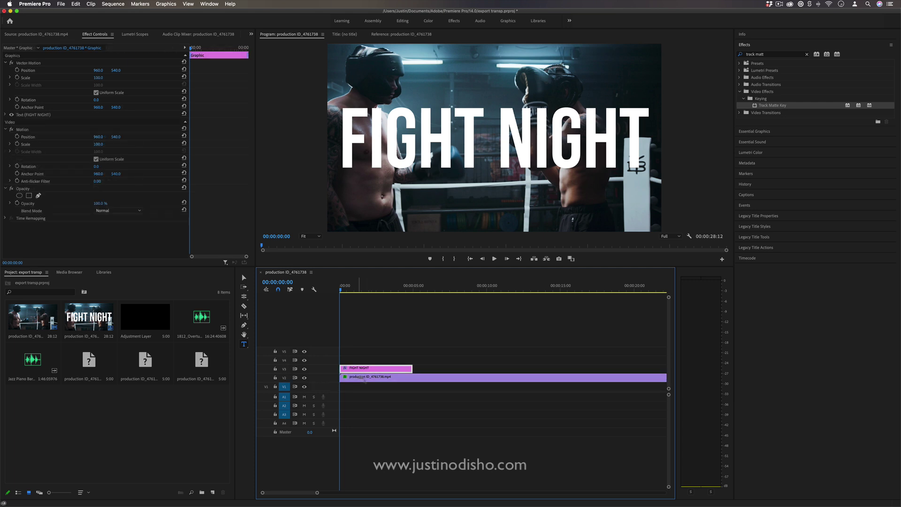
left_click(369, 379)
left_click(120, 174)
left_click(117, 206)
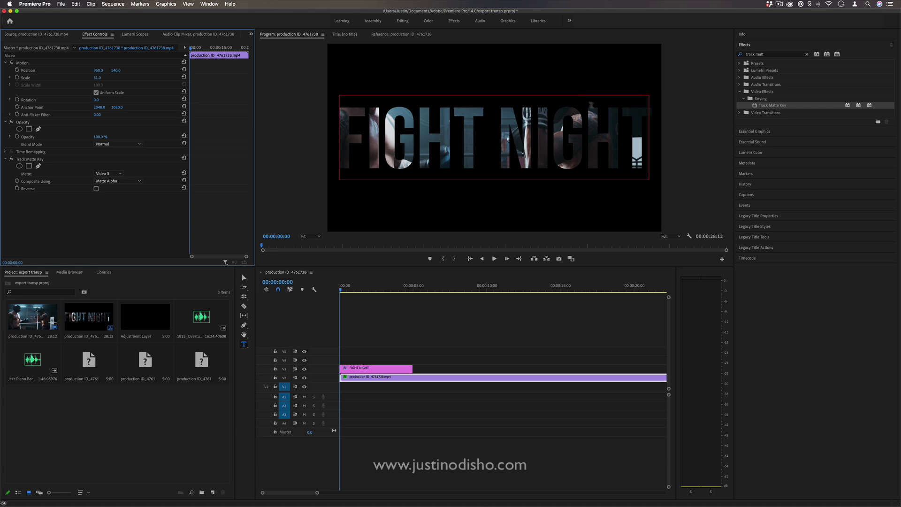
Turn the program monitor's transparency grid on and off again to inspect the area around the video-filled text
left_click(689, 236)
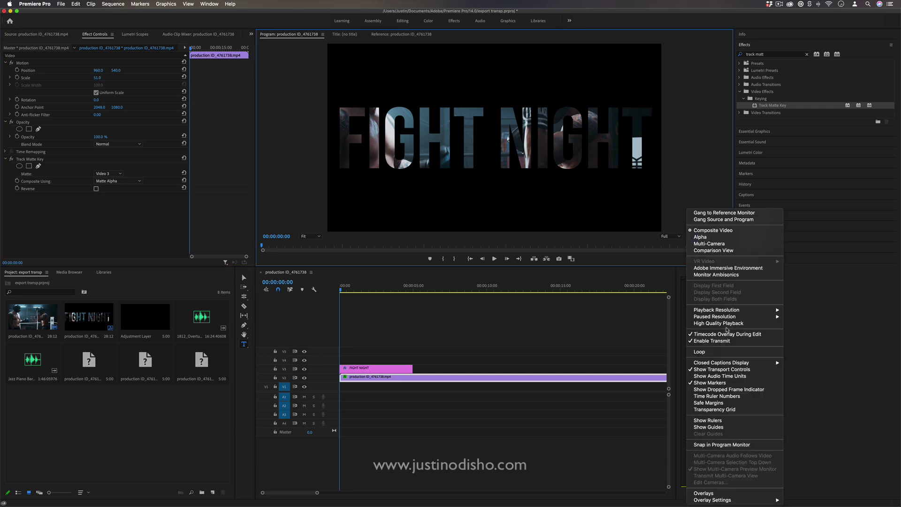
left_click(715, 410)
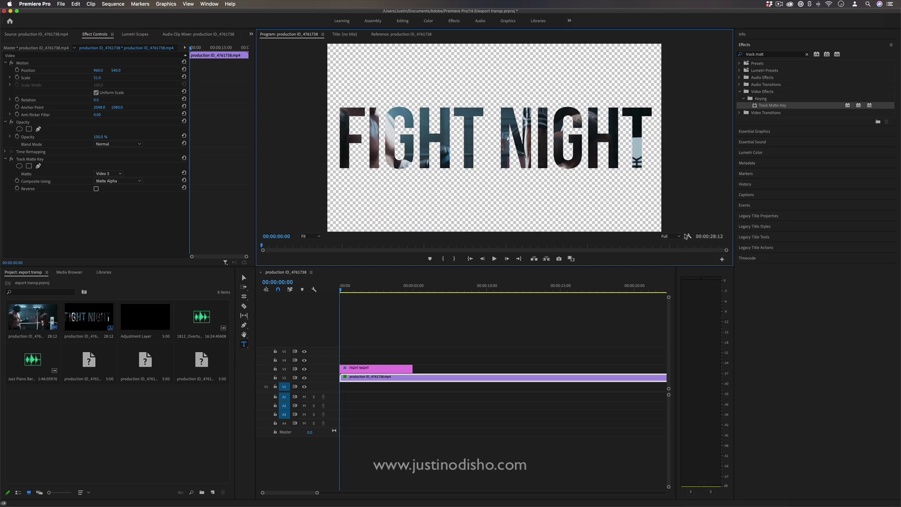
left_click(689, 237)
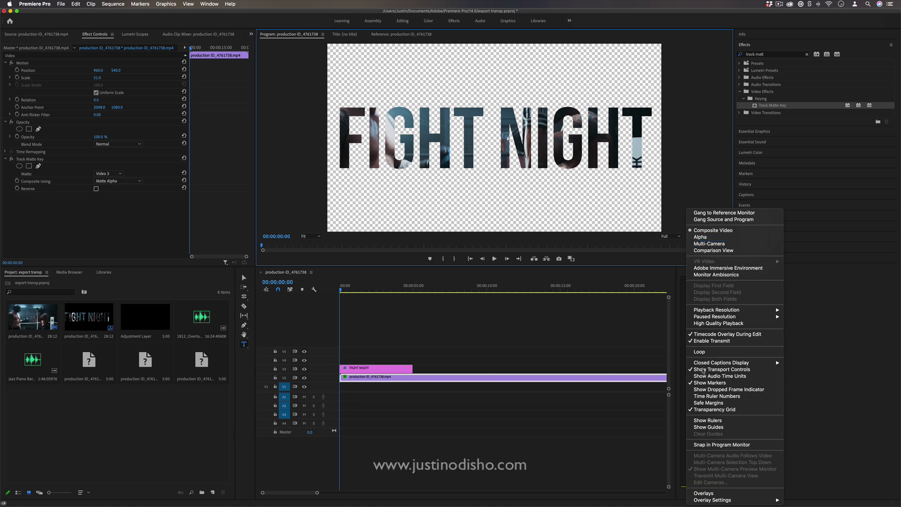
left_click(715, 411)
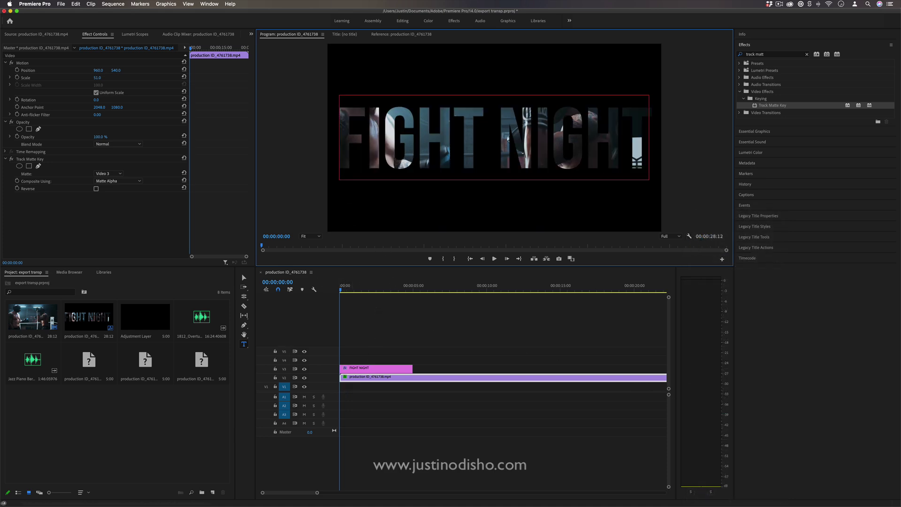
Create a 1920 × 1080, 25 fps color matte in yellow F7FF00 named Color Matte
left_click(145, 407)
left_click(61, 4)
mouse_move(117, 13)
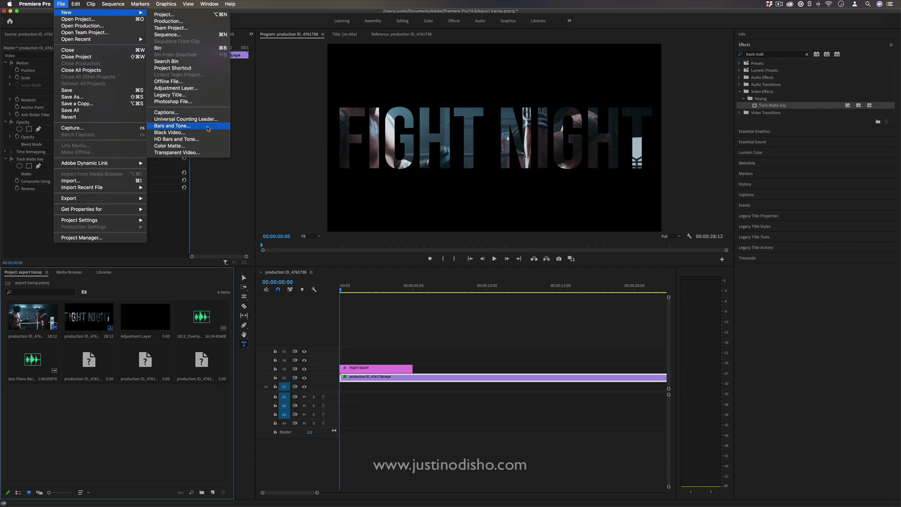
left_click(170, 145)
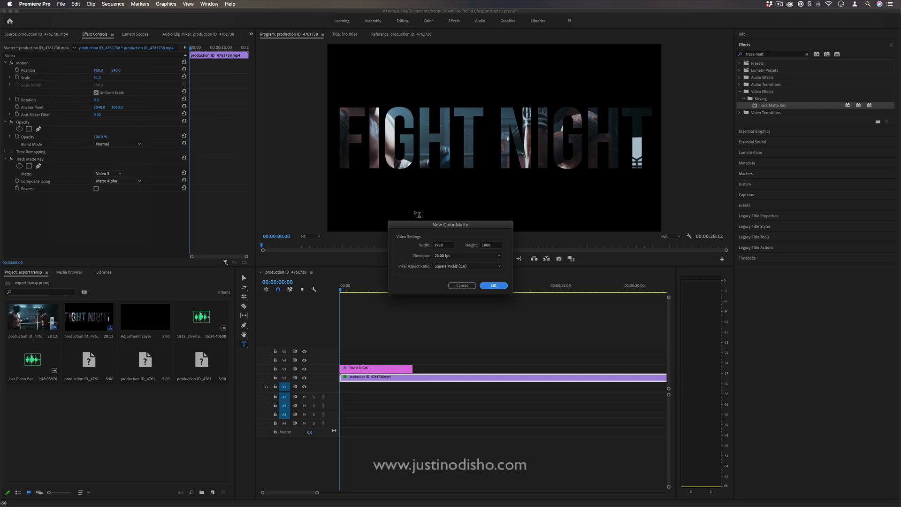
left_click(487, 287)
left_click(371, 251)
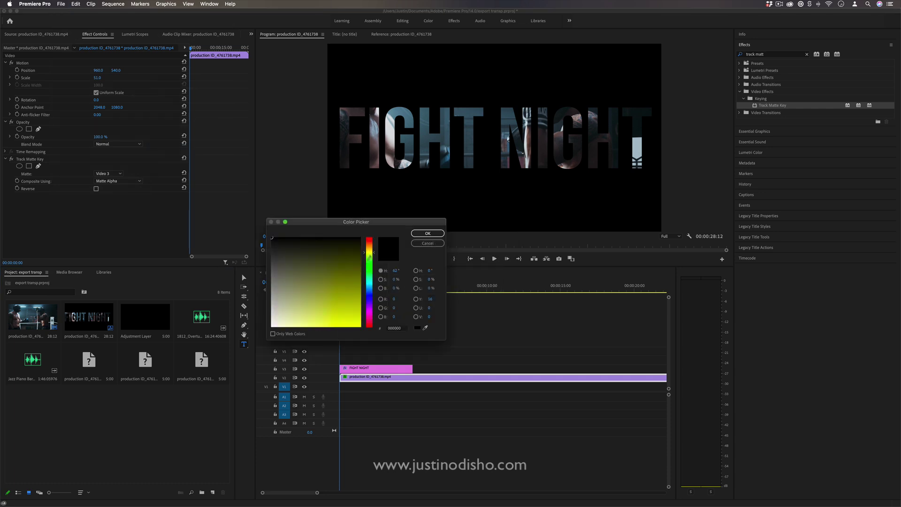
left_click_drag(359, 268, 378, 347)
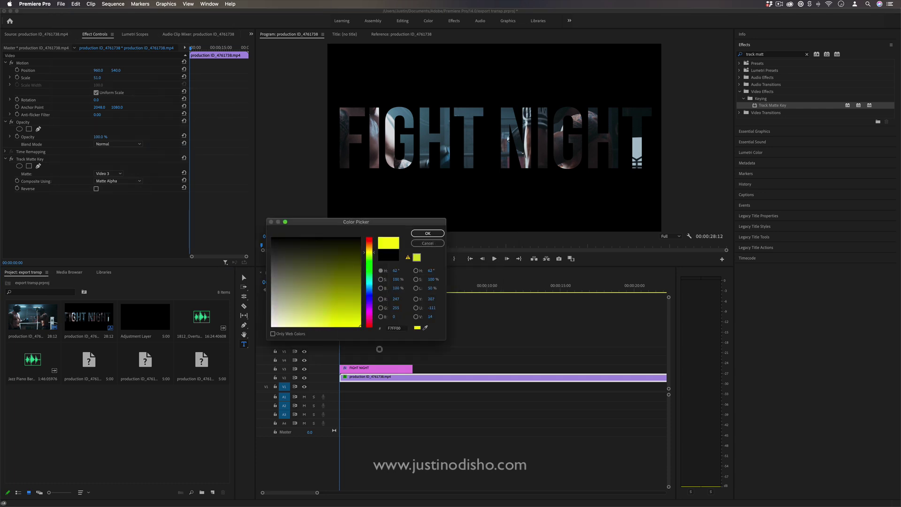
left_click(435, 234)
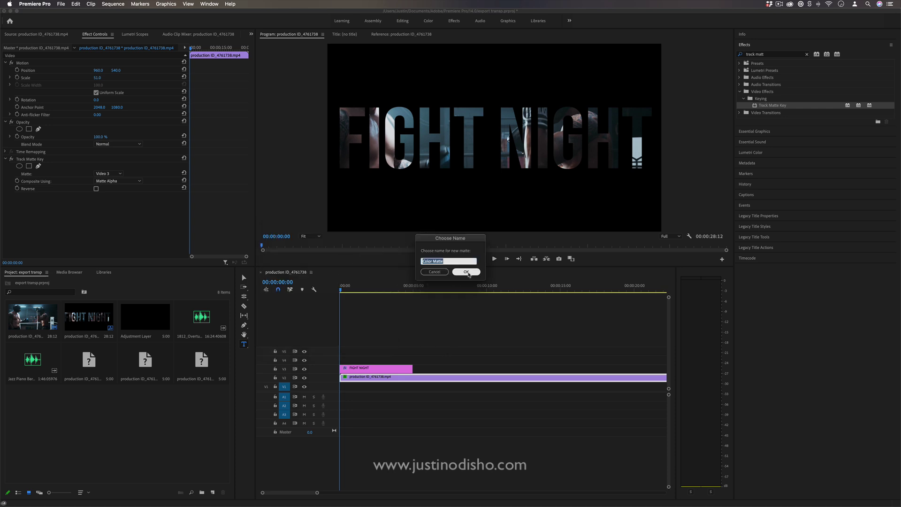
left_click(470, 282)
Place the yellow Color Matte on track V1 beneath the boxing clip, starting at the beginning of the sequence
left_click_drag(38, 407, 358, 388)
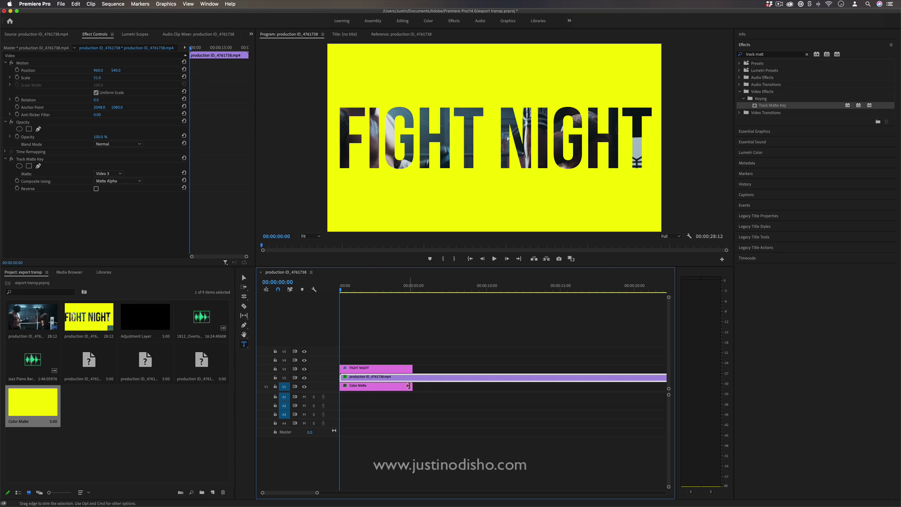
left_click_drag(412, 387, 412, 367)
mouse_move(348, 284)
left_mouse_down()
mouse_move(391, 286)
mouse_move(338, 286)
left_mouse_up()
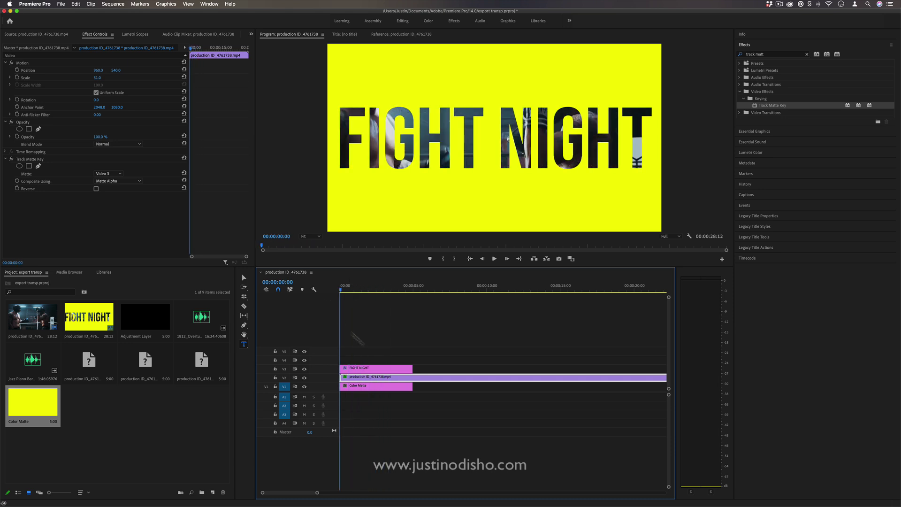
Add Vector Motion Position and Scale keyframes to the FIGHT NIGHT title at the start of the sequence
left_click(392, 370)
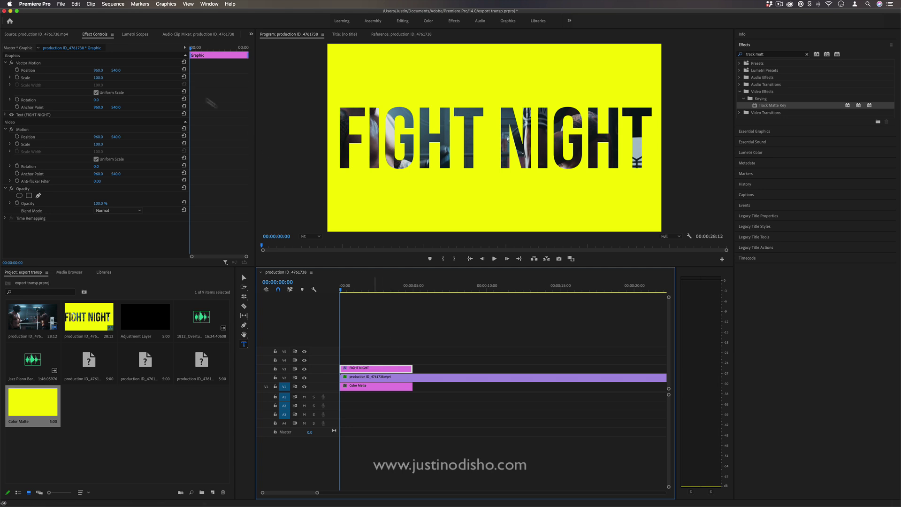
left_click(17, 70)
left_click(17, 78)
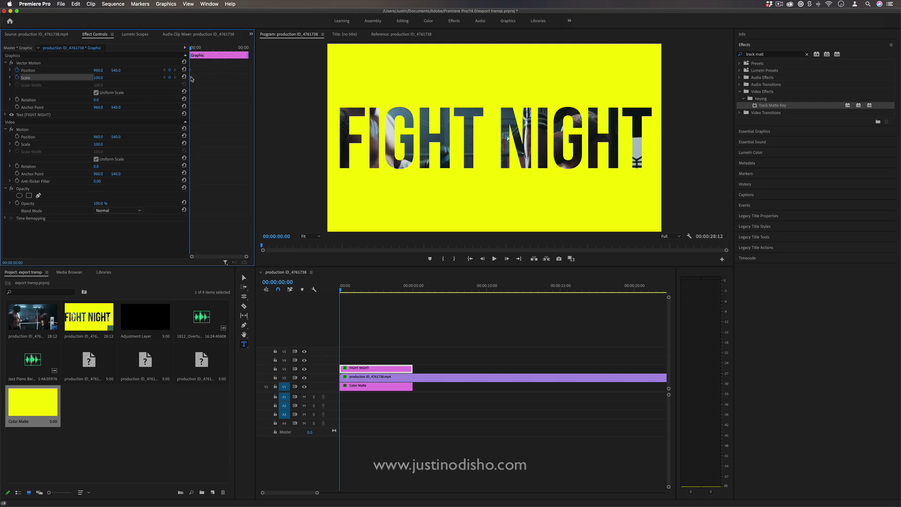
Set the title's starting Position and Scale keyframes to Hold temporal interpolation
right_click(192, 78)
mouse_move(222, 136)
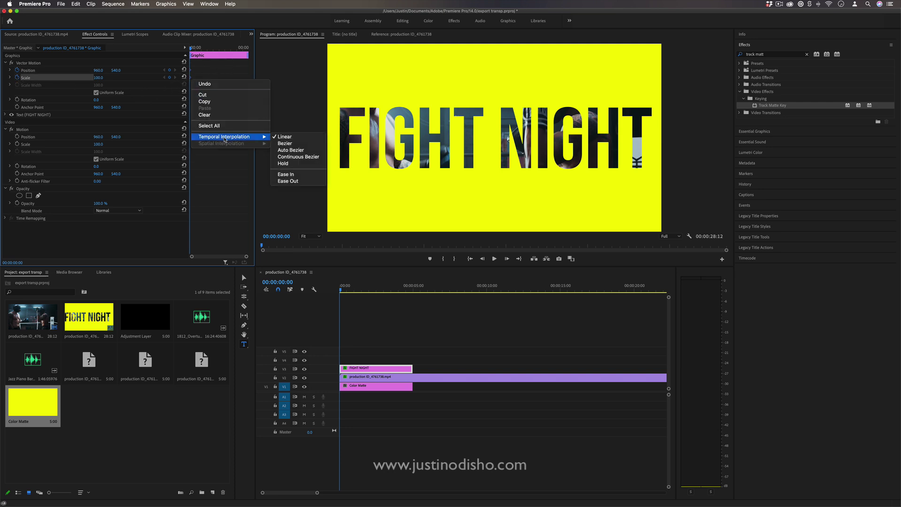
left_click(282, 163)
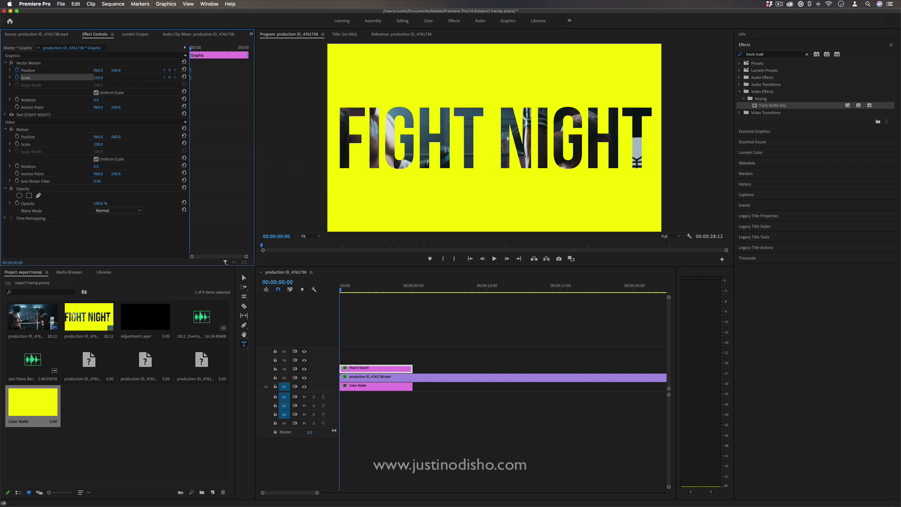
At 00:00:00:07, keyframe the title's Scale at 221 and horizontal Position at -32 so NIGHT fills the frame
left_click_drag(98, 77, 162, 70)
key("space")
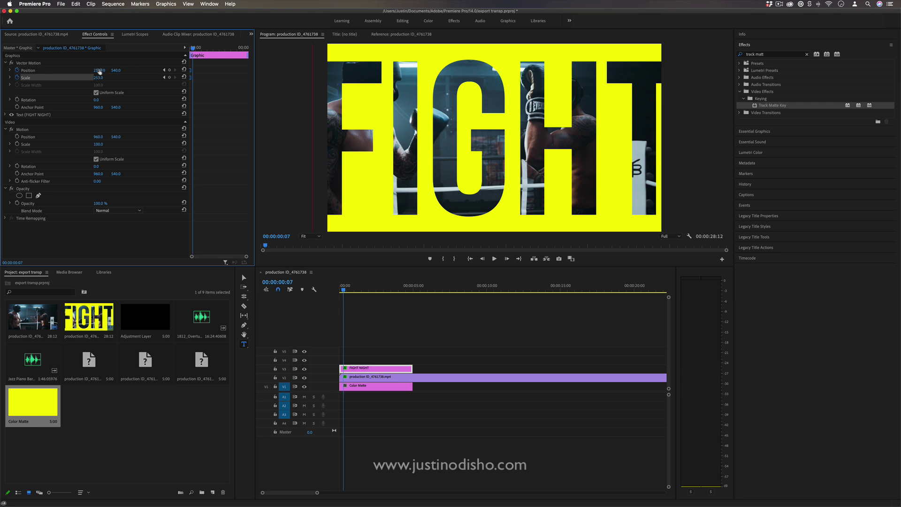
left_click_drag(99, 70, 142, 70)
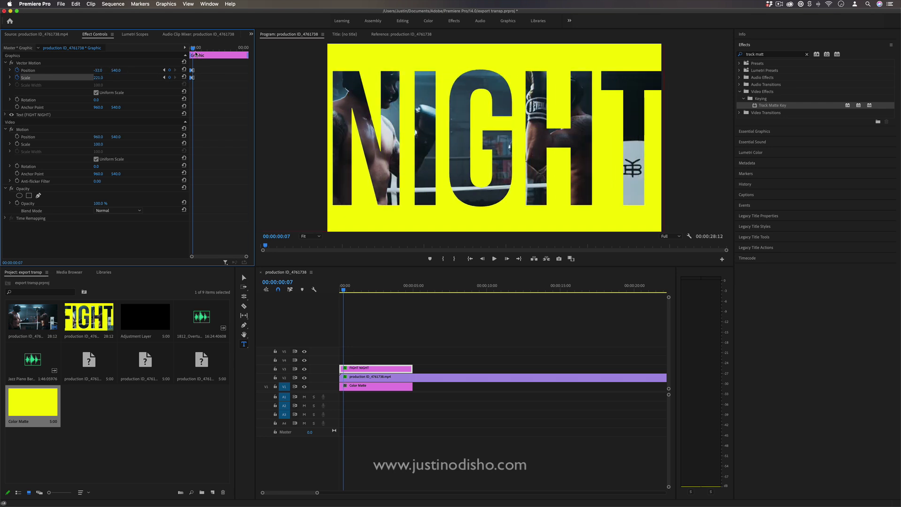
At 00:00:00:13, add a Position keyframe that shifts the title horizontally to 600
left_click_drag(246, 257, 208, 256)
mouse_move(214, 48)
left_mouse_down()
mouse_move(188, 48)
mouse_move(226, 50)
mouse_move(152, 51)
mouse_move(221, 53)
left_mouse_up()
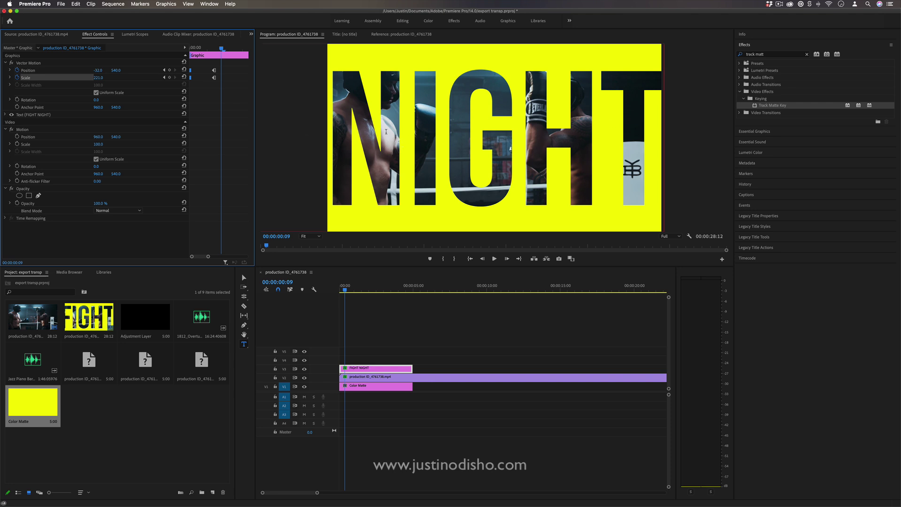
left_click_drag(222, 53, 238, 53)
left_click_drag(210, 257, 238, 258)
left_click_drag(199, 48, 197, 49)
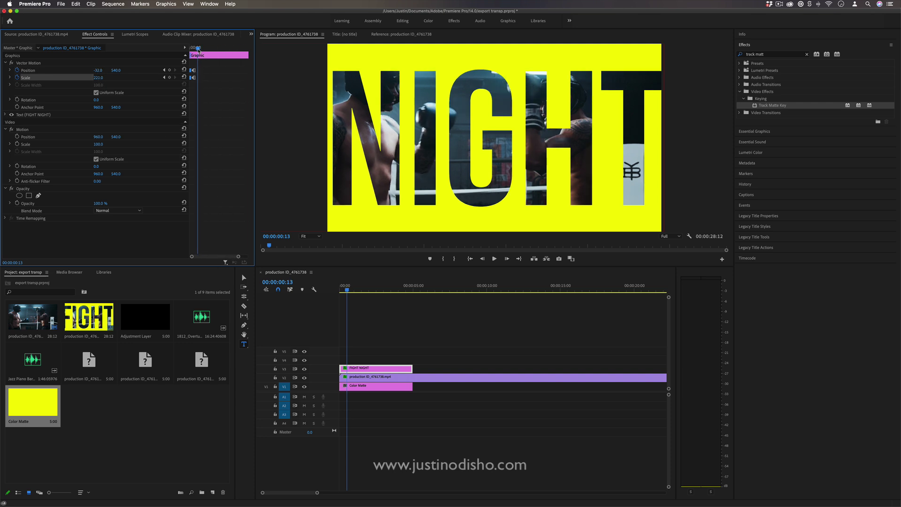
left_click_drag(97, 72, 300, 71)
Keyframe the title's Scale at 158 at 00:00:00:21, and add further changes up to Position 717, 758 and Scale 314 by 00:00:02:07
left_click_drag(198, 48, 204, 49)
left_click_drag(101, 78, 68, 77)
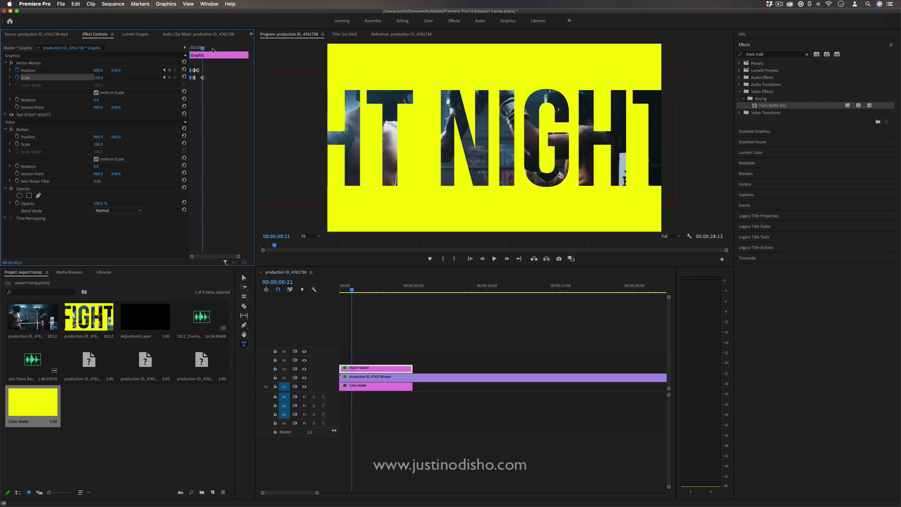
left_click_drag(203, 48, 209, 48)
mouse_move(99, 70)
left_mouse_down()
mouse_move(5, 70)
mouse_move(136, 70)
mouse_move(94, 70)
left_mouse_up()
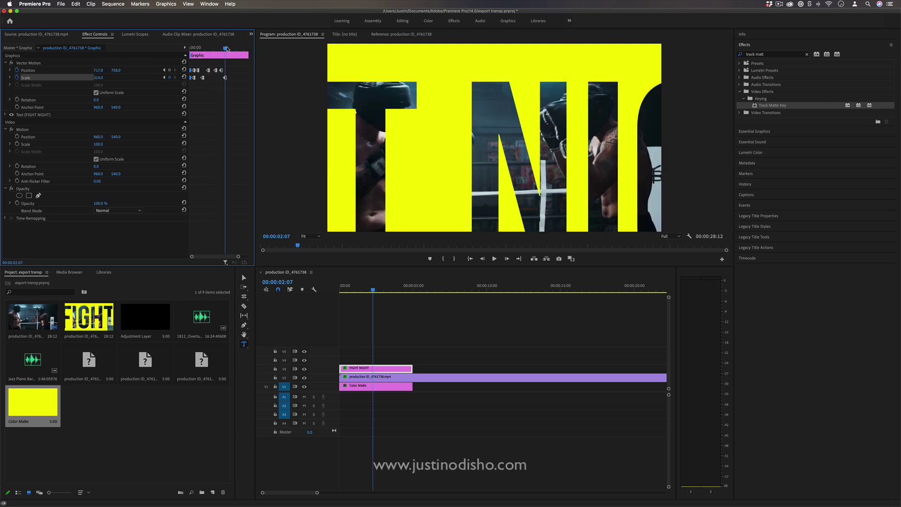
At 00:00:02:21, keyframe the title back to its default Scale of 100 and Position of 960, 540
left_click_drag(225, 48, 232, 48)
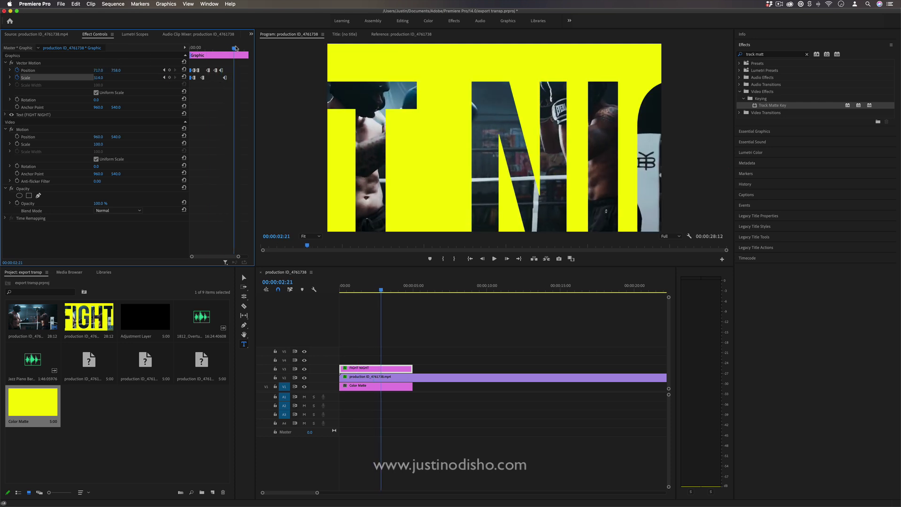
left_click_drag(99, 79, 46, 79)
left_click(184, 77)
left_click(184, 70)
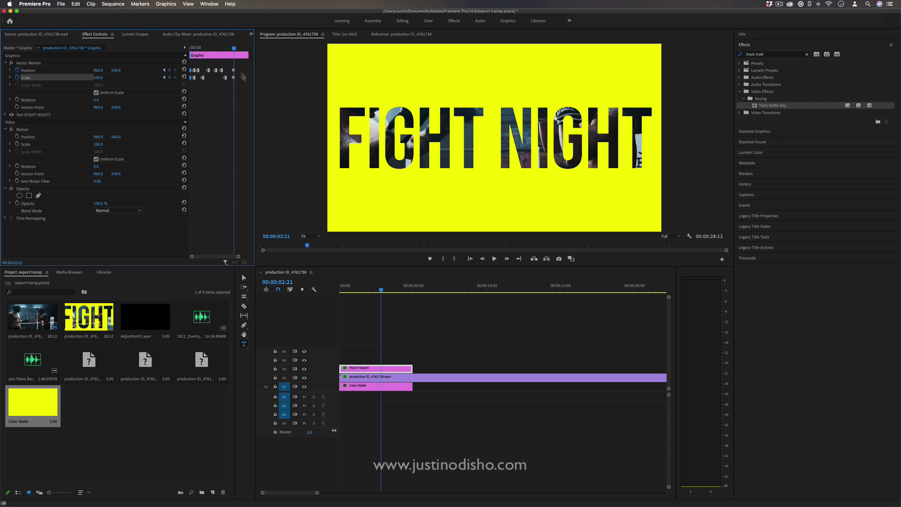
Play back the title animation from the start of the sequence to check its timing
left_click_drag(234, 49, 50, 41)
key("space")
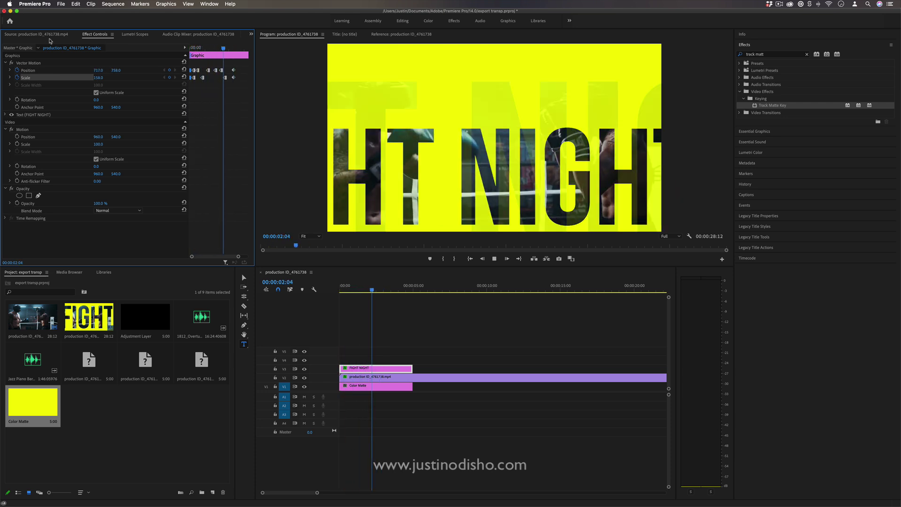
key("space")
key("Right")
key("Right")
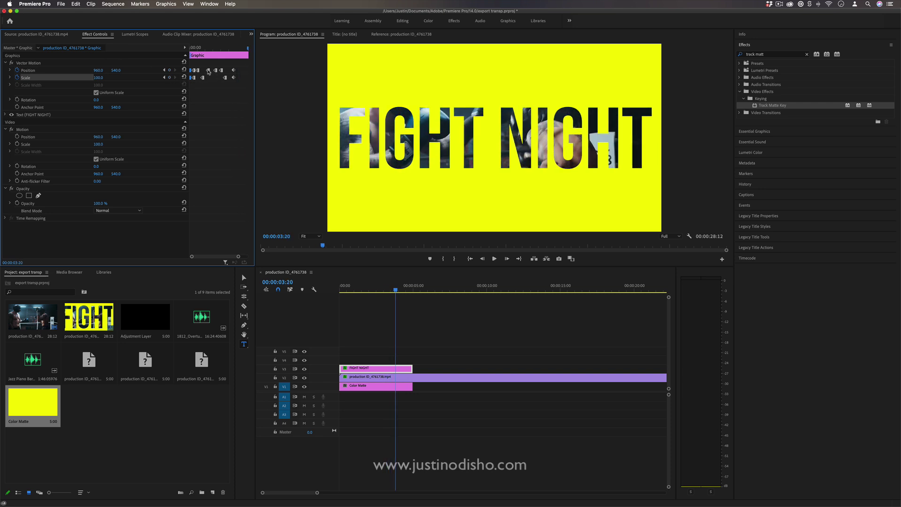
Move the title's Position and Scale keyframes closer together to speed up the animation, and preview it
left_click_drag(208, 71, 206, 71)
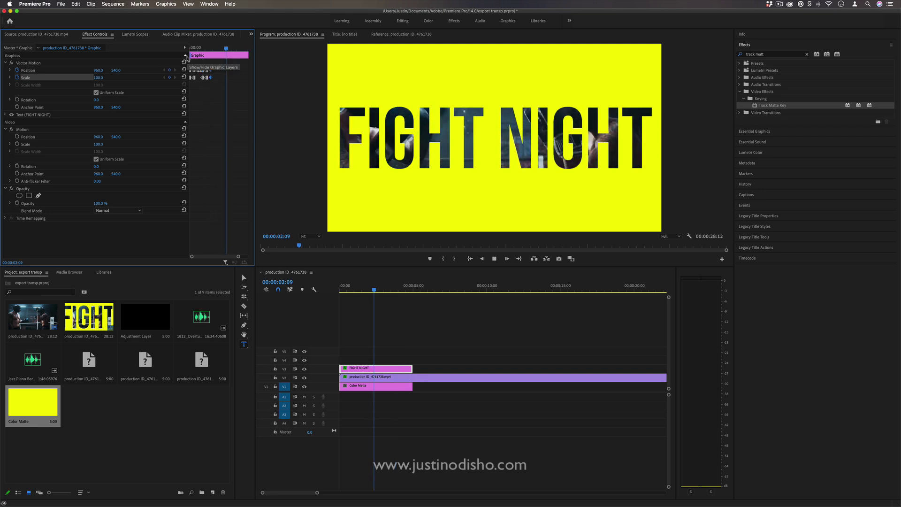
key("space")
left_click_drag(216, 48, 221, 49)
Shorten the FIGHT NIGHT title clip on the timeline so it ends shortly after the two-second mark
left_click_drag(412, 368, 369, 298)
key("Home")
left_click_drag(368, 369, 378, 368)
left_click_drag(246, 256, 227, 256)
left_click_drag(191, 48, 219, 70)
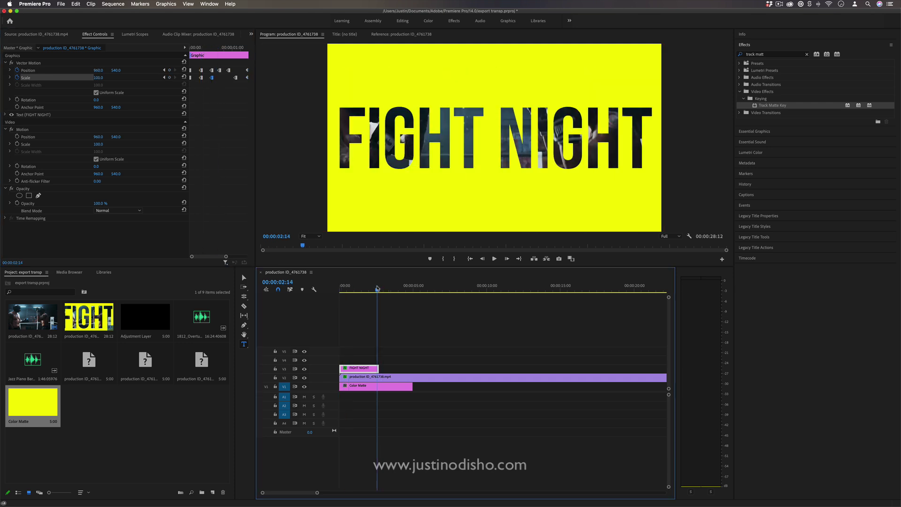
left_click_drag(377, 289, 374, 289)
left_click_drag(378, 368, 373, 367)
left_click(370, 289)
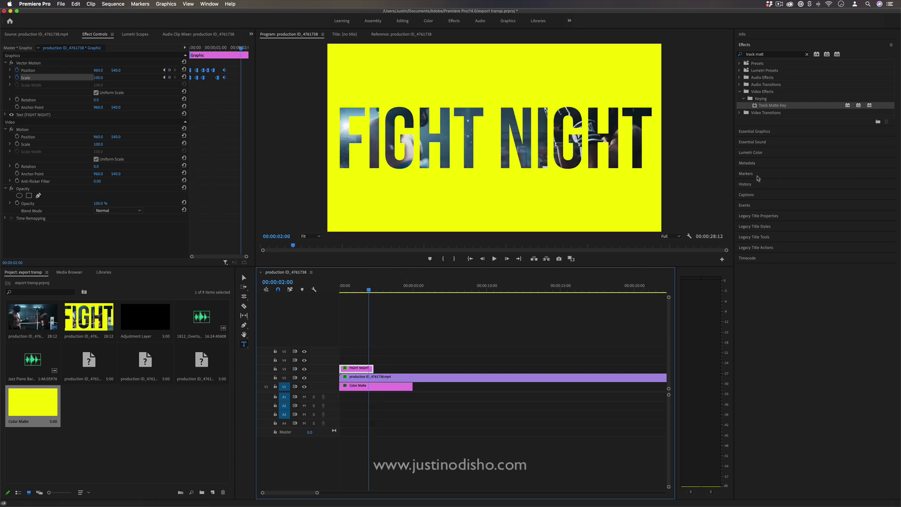
Reselect the FIGHT NIGHT title and play back the shortened animation from the start of the sequence
left_click(395, 389)
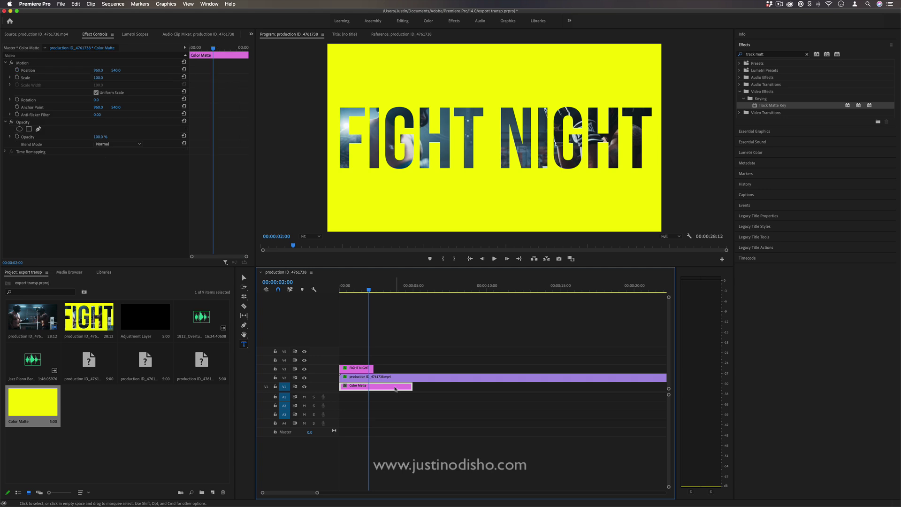
left_click(369, 368)
left_click_drag(369, 289, 364, 290)
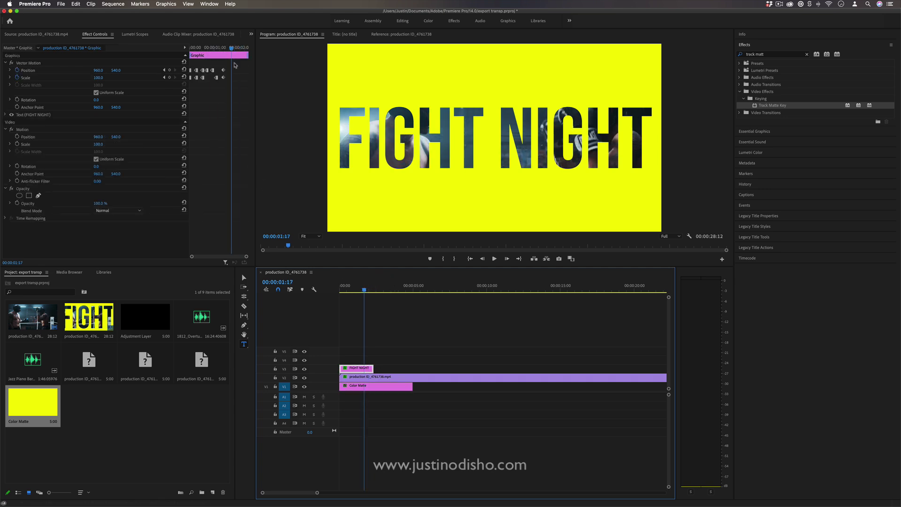
key("Home")
key("space")
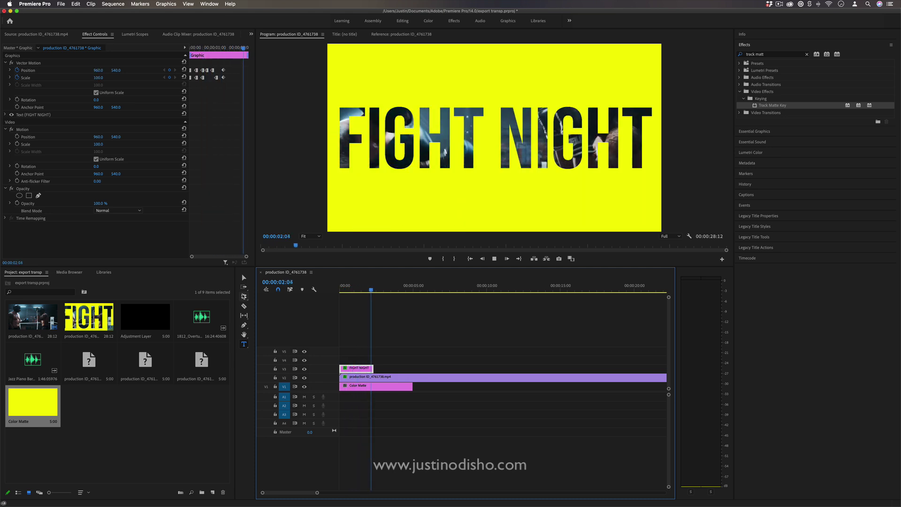
key("space")
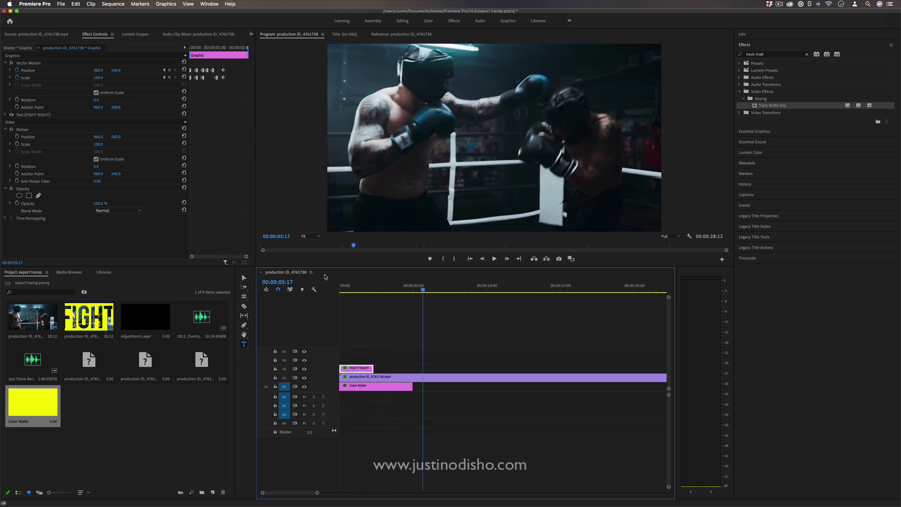